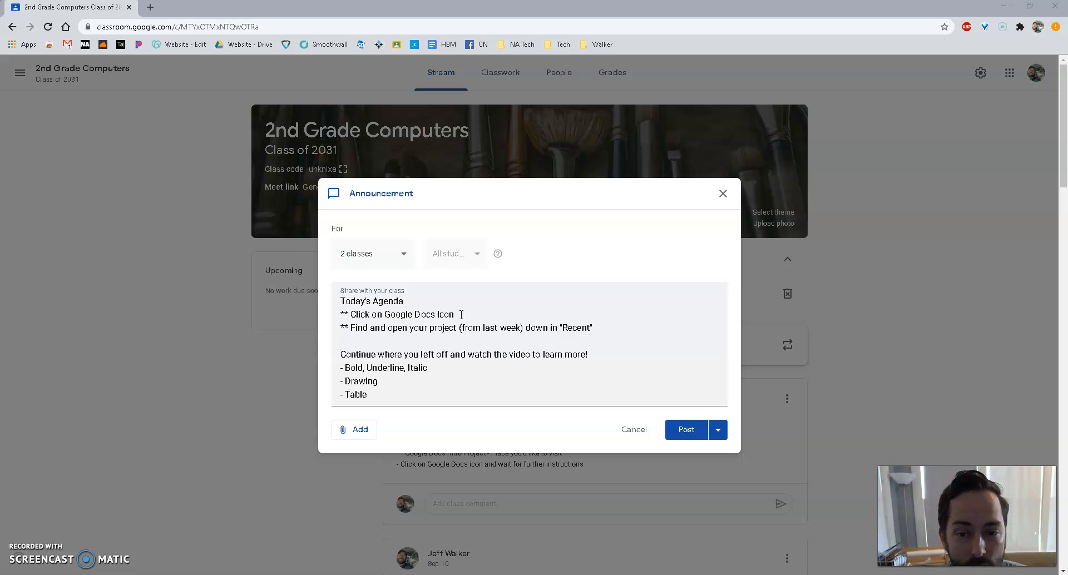
Post the Today's Agenda announcement to the two selected classes.
click(688, 430)
click(603, 348)
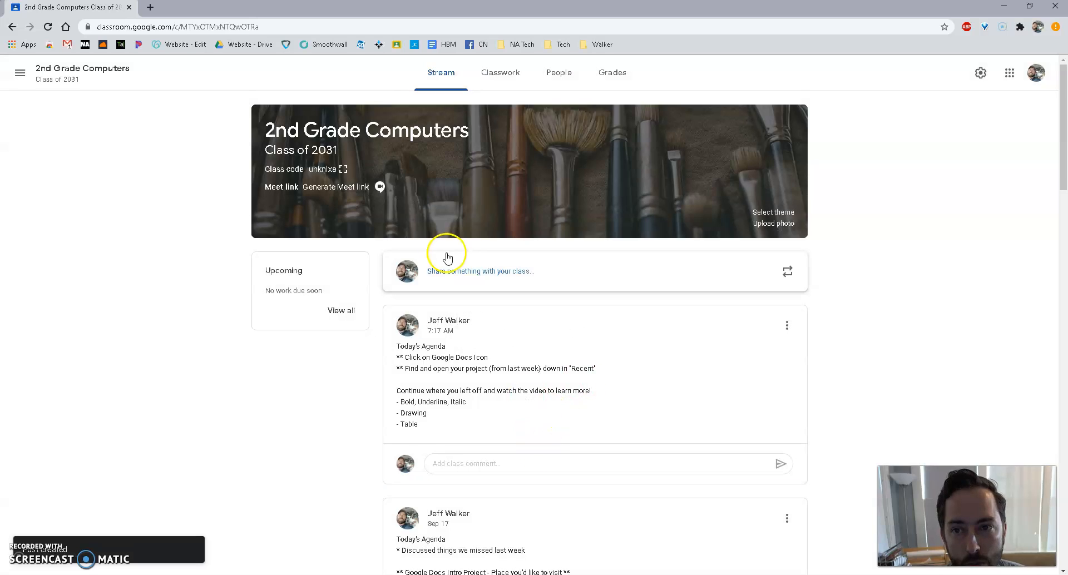
Go to Google Docs in a new browser tab and open the Trampoline Park document from the recent documents.
click(149, 7)
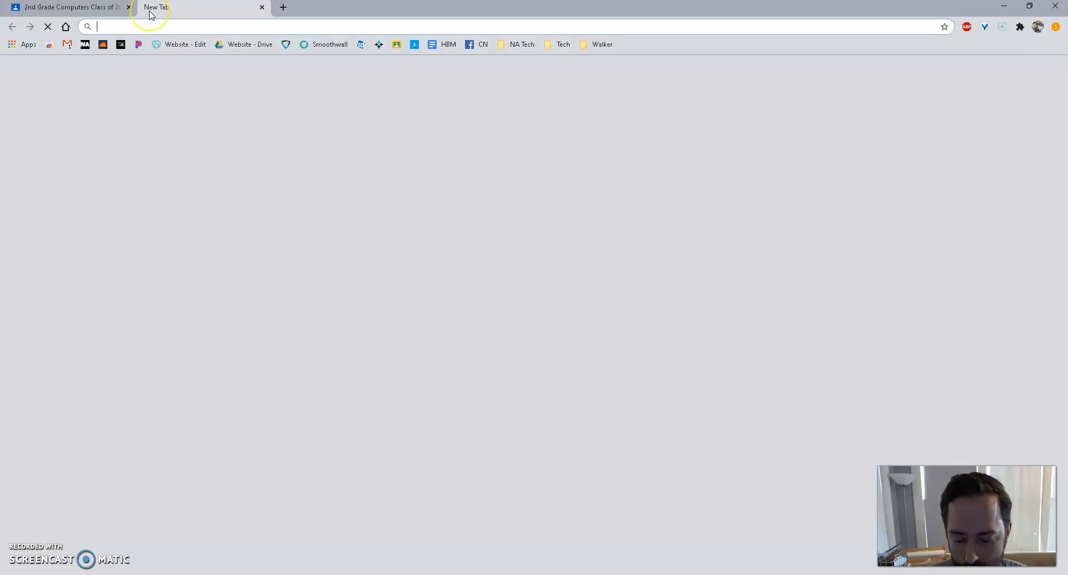
text(docs)
key(Return)
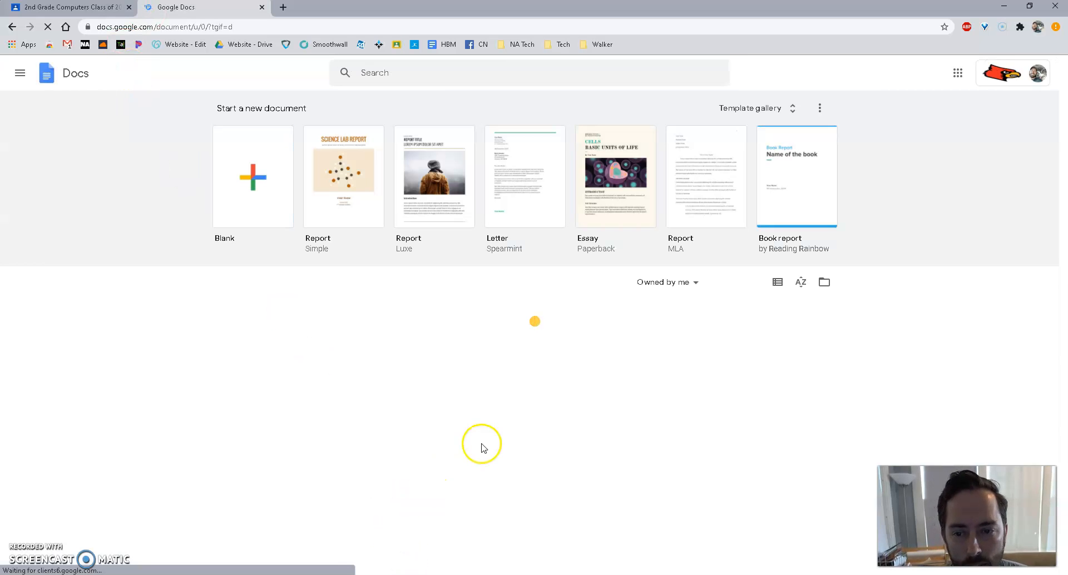
scroll(857, 358, down, 2)
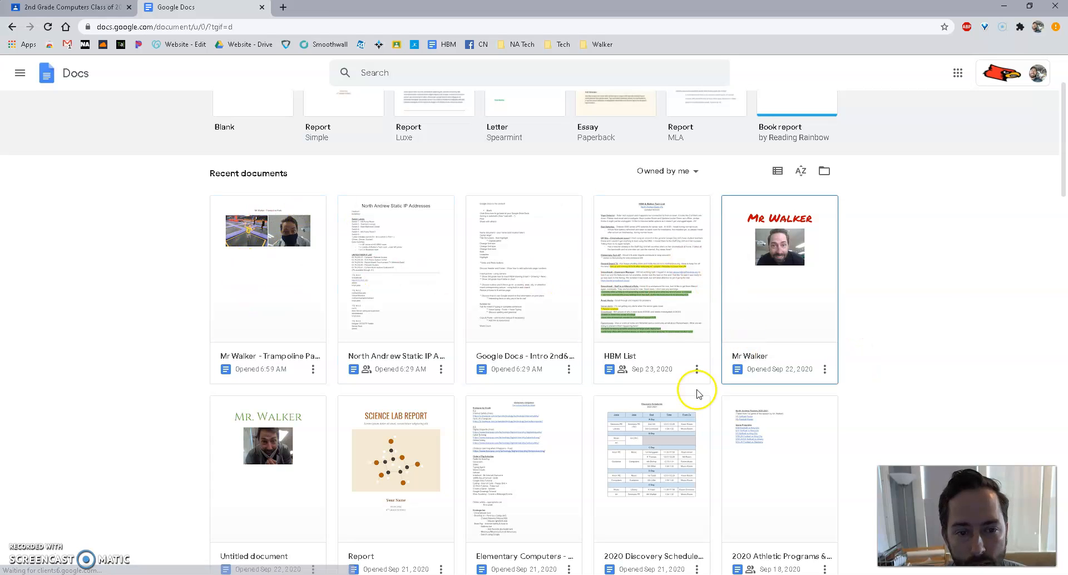
click(279, 266)
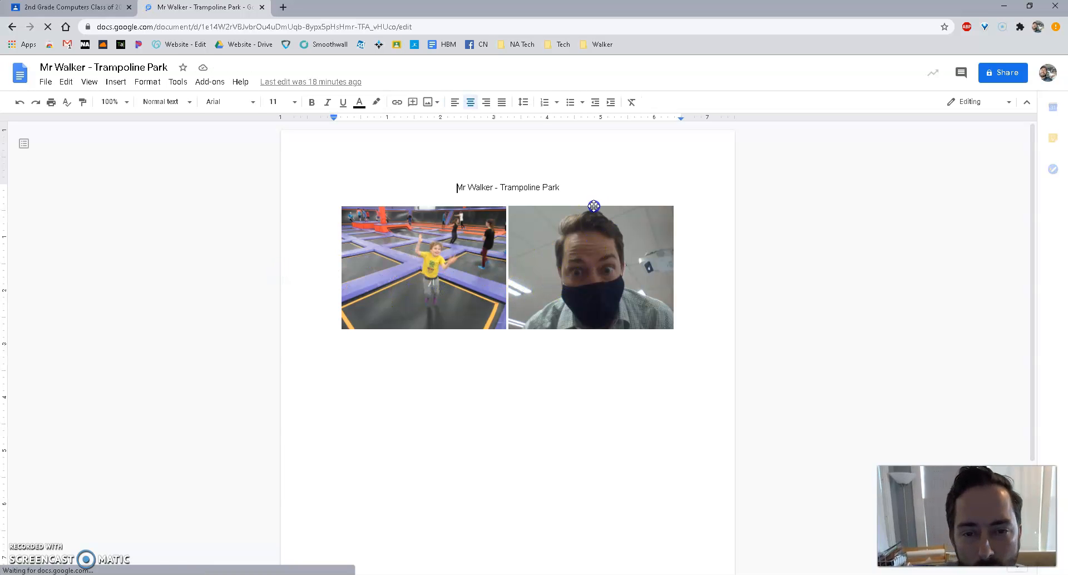
Colour the document's whole title line red and set its font size to 36.
drag(563, 188, 454, 186)
double_click(580, 185)
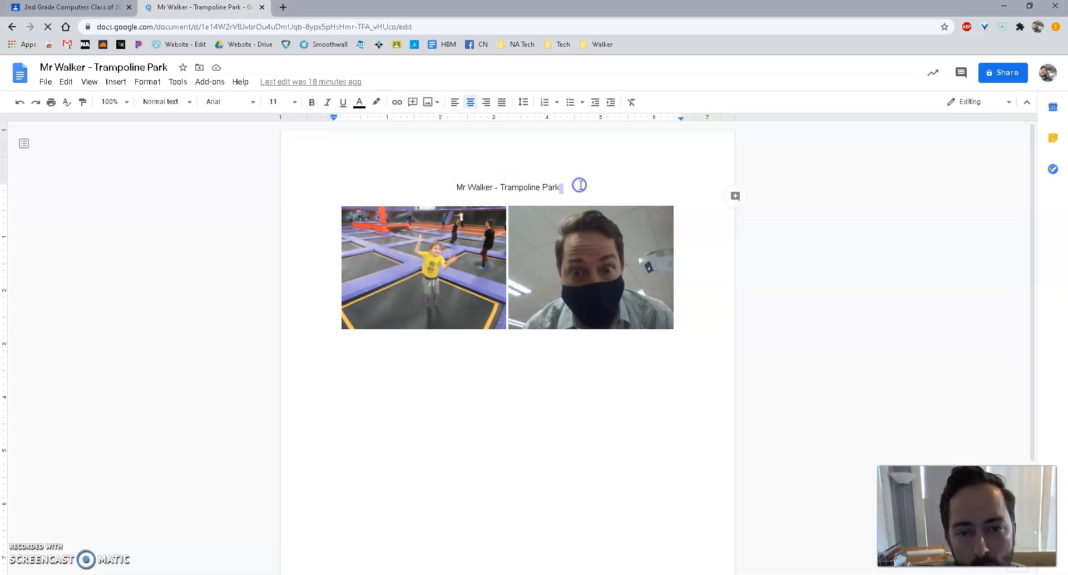
click(593, 187)
drag(561, 187, 448, 189)
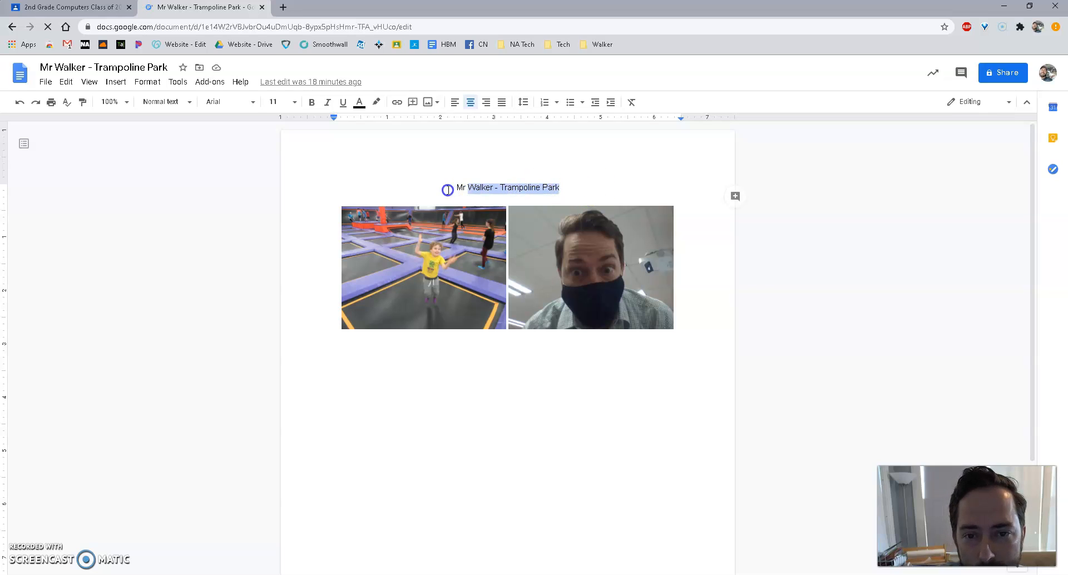
click(359, 103)
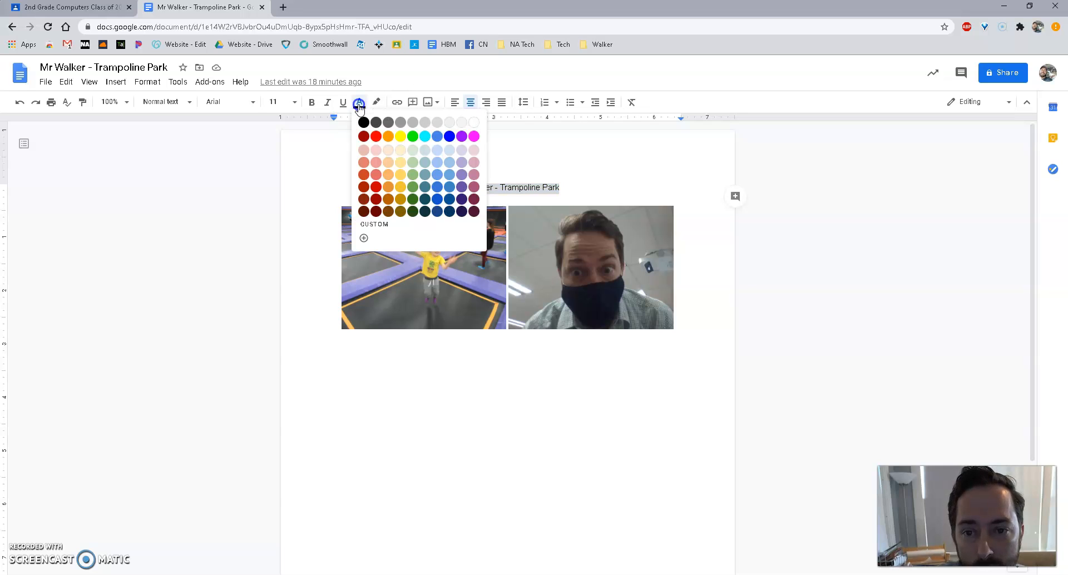
click(376, 138)
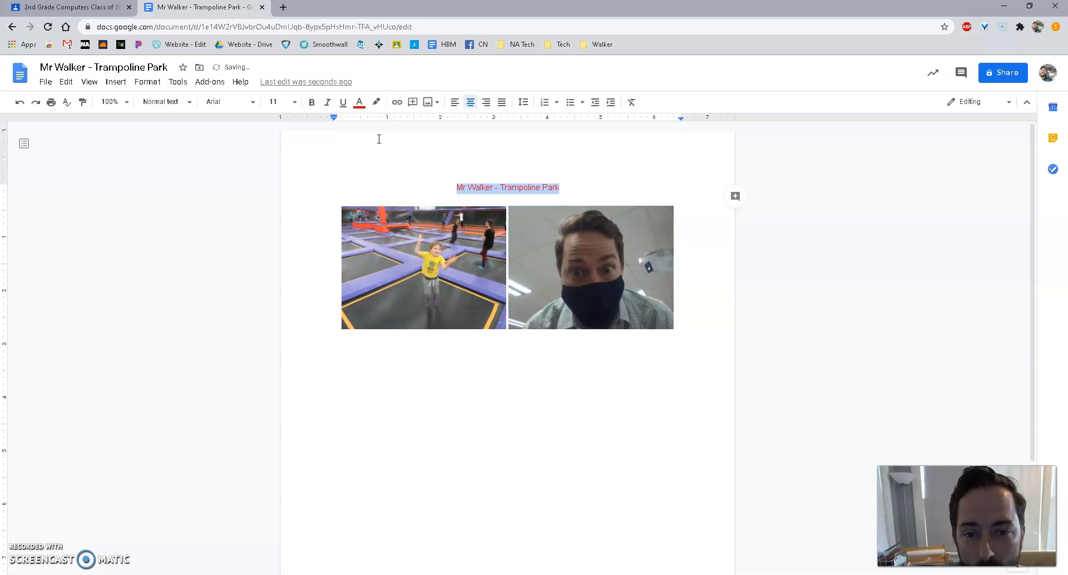
click(295, 103)
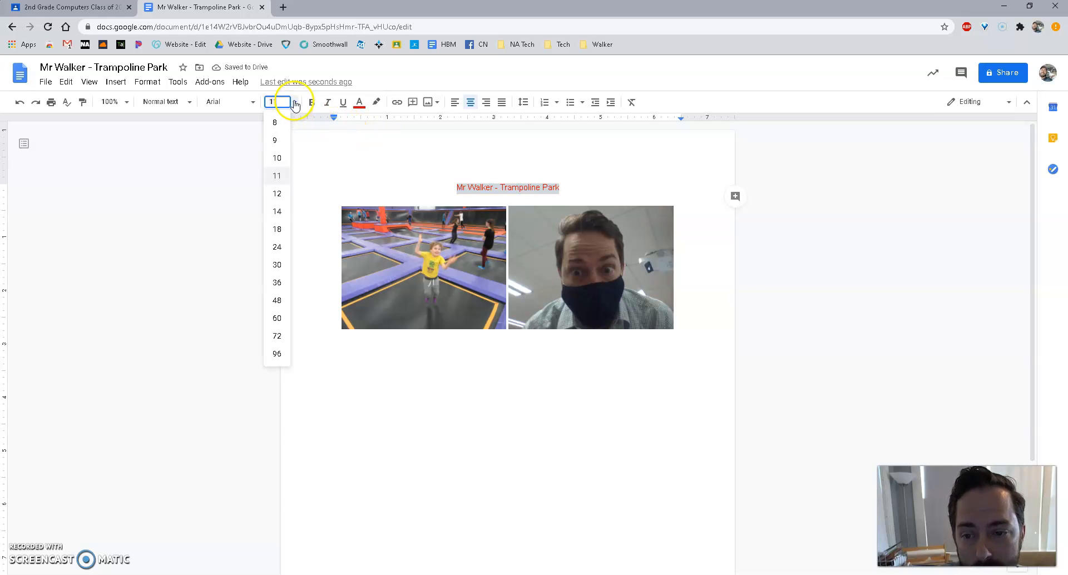
click(277, 282)
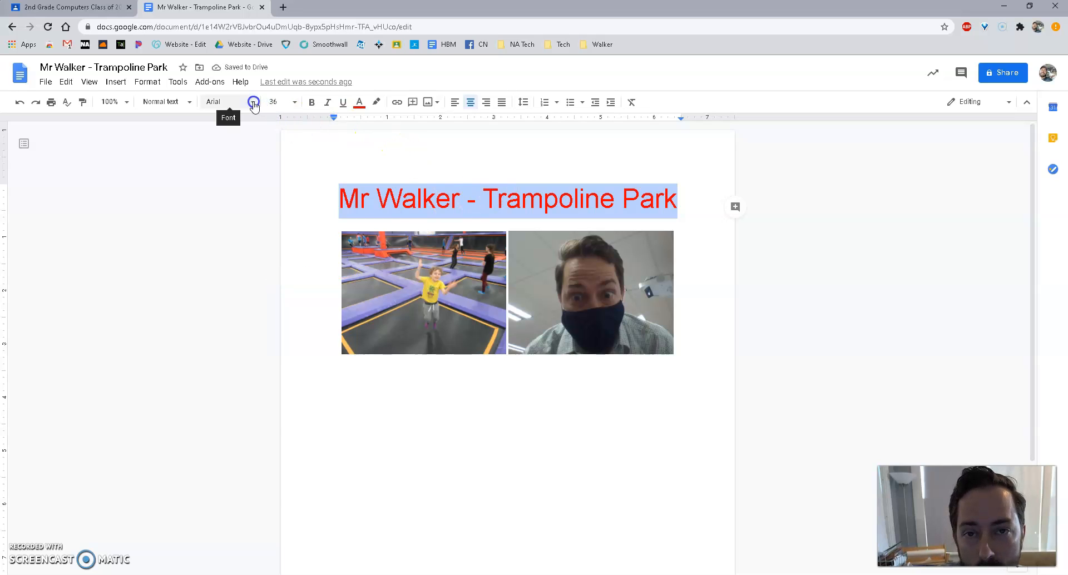
Add the Inconsolata font from the full font collection, apply it to the title, and set the title's size to 30.
click(254, 103)
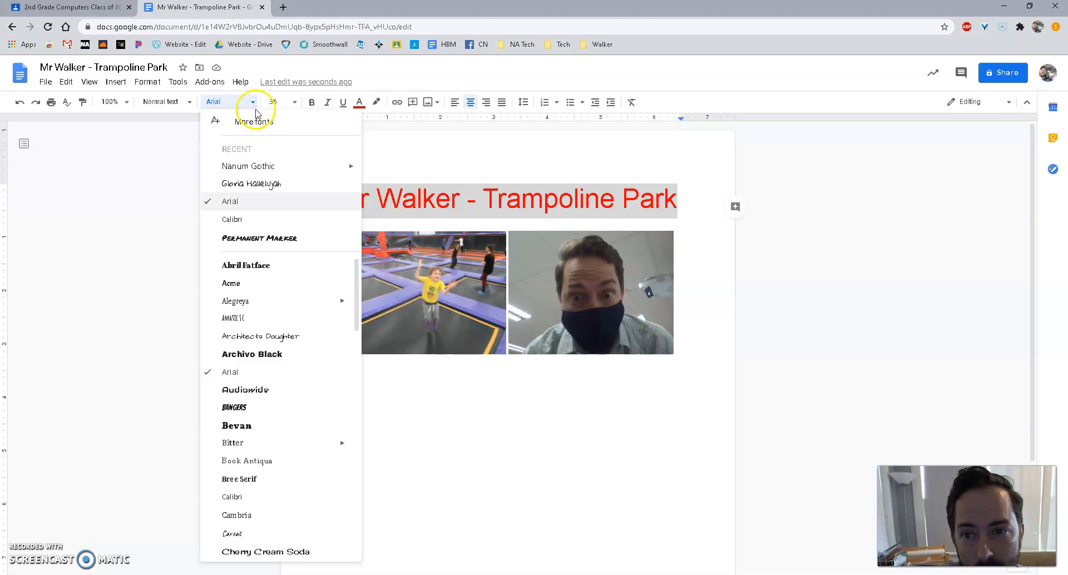
click(260, 125)
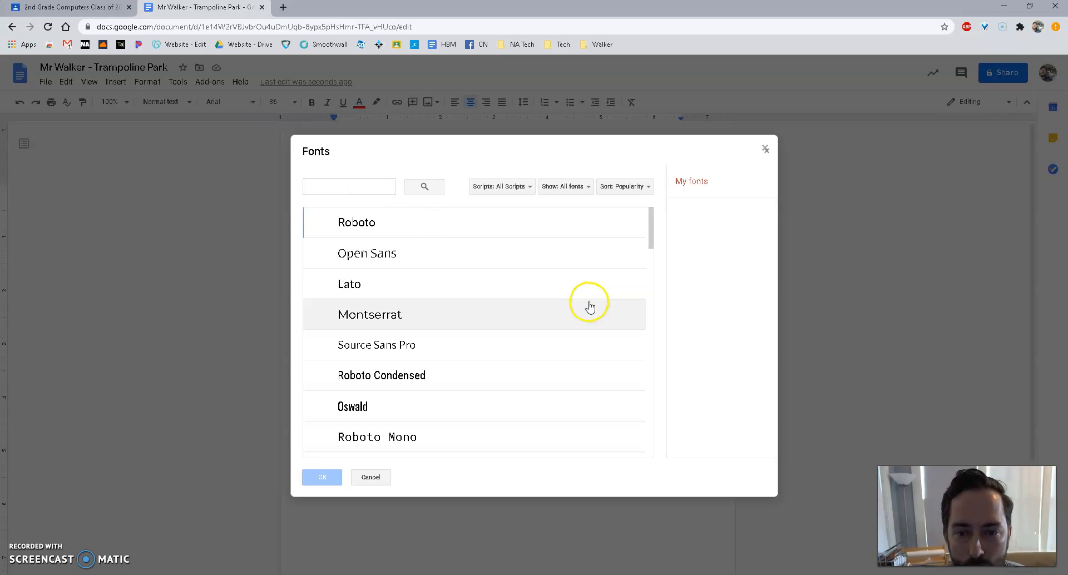
scroll(498, 336, down, 2)
scroll(500, 337, down, 8)
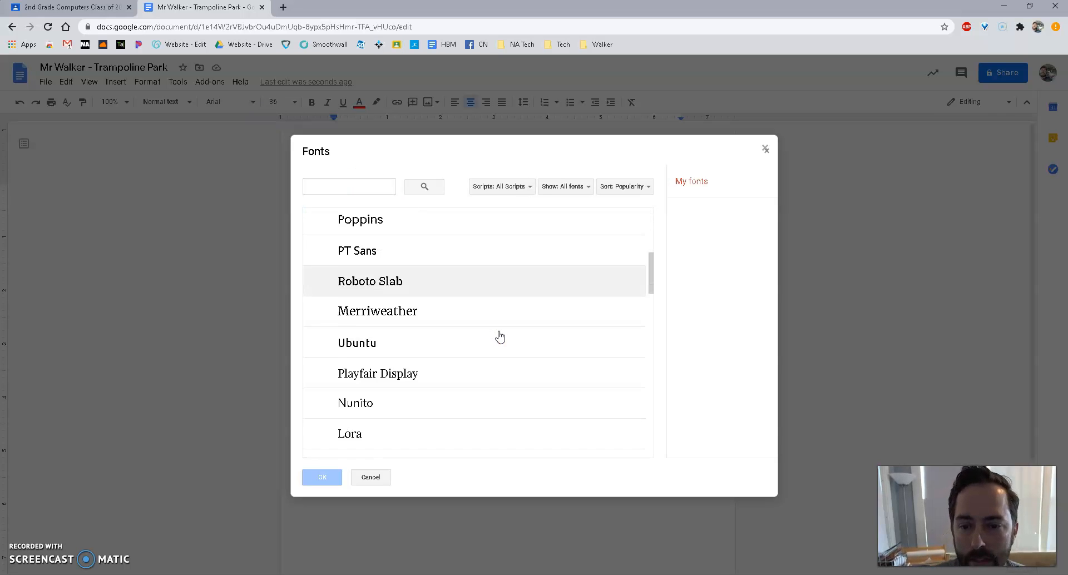
scroll(500, 333, down, 1)
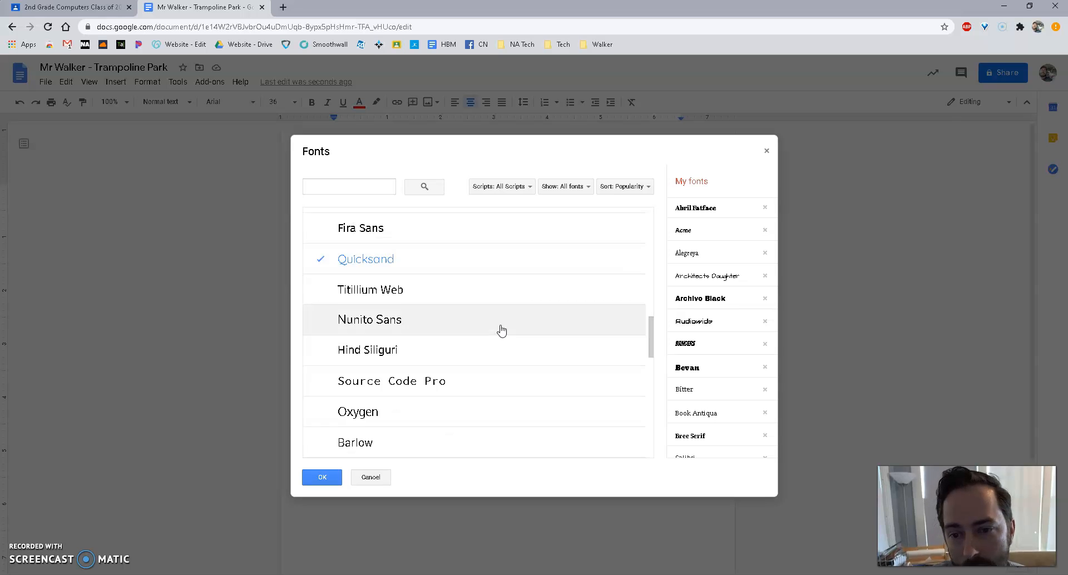
scroll(423, 272, up, 2)
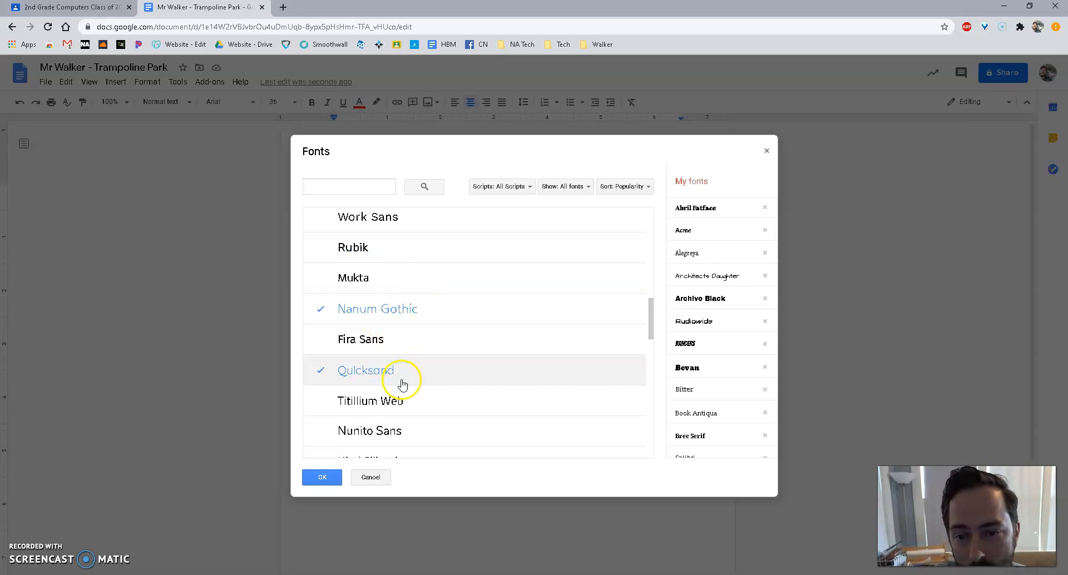
scroll(508, 382, down, 3)
scroll(567, 388, down, 5)
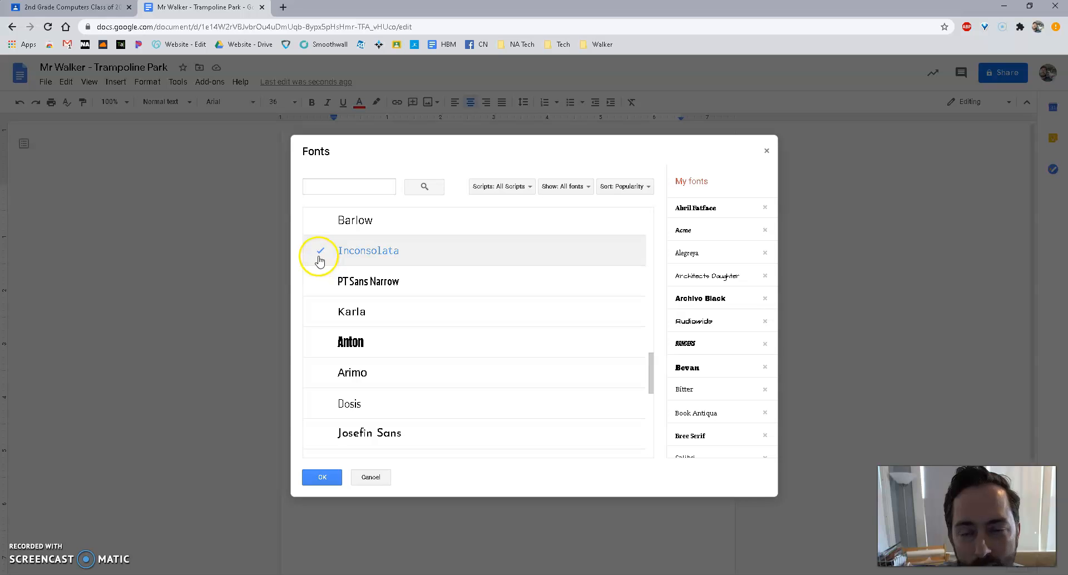
click(324, 477)
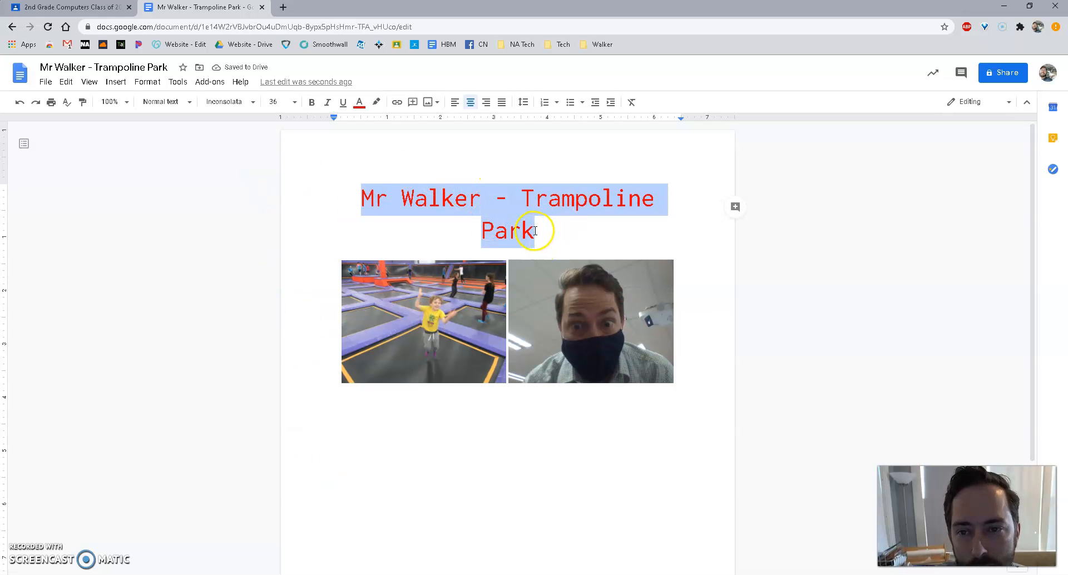
click(294, 102)
click(277, 265)
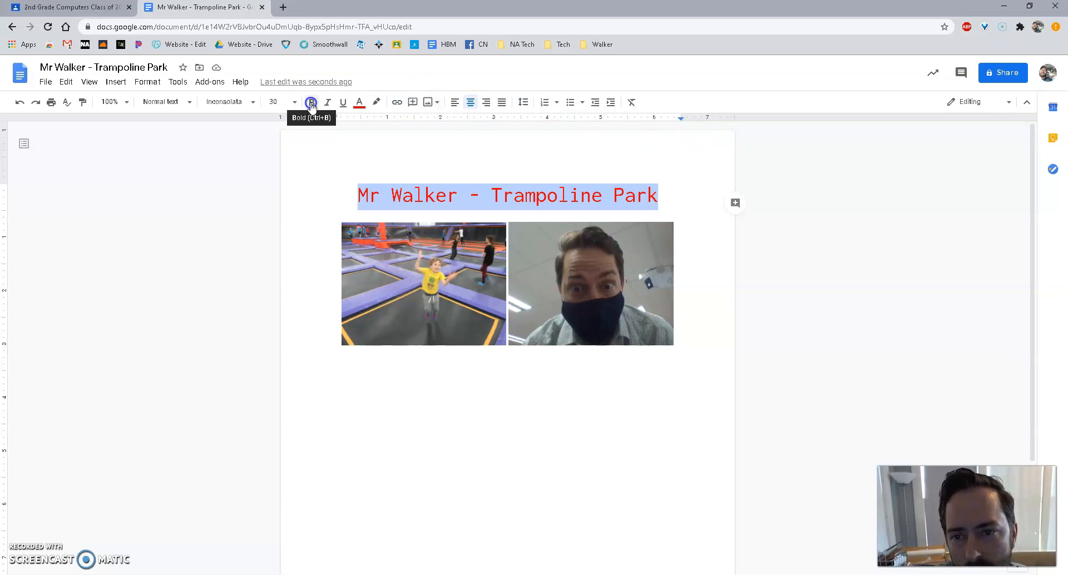
Make the title bold and underlined, trying italic in between and removing it again.
click(312, 103)
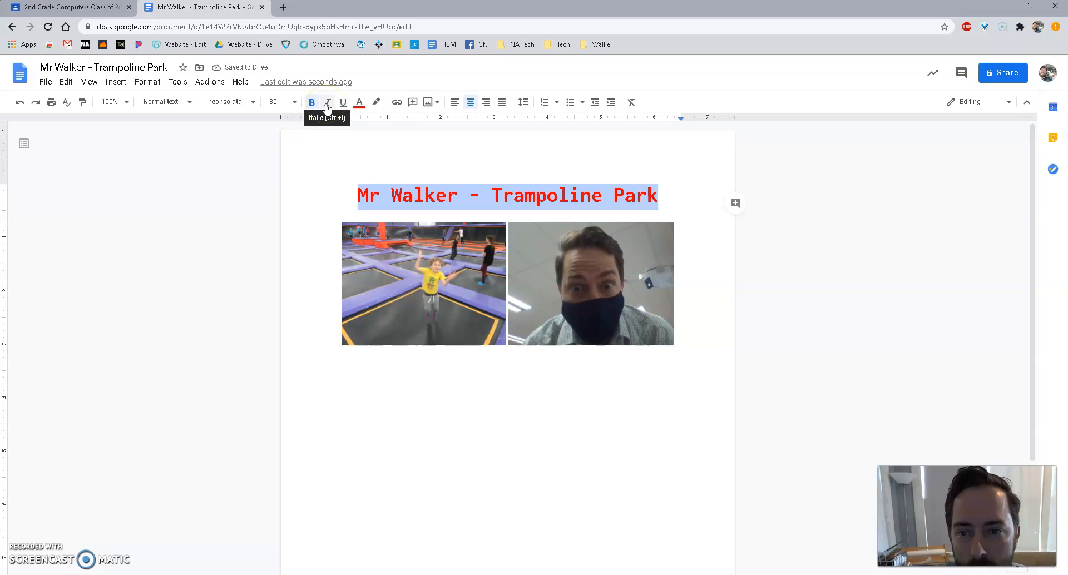
click(327, 106)
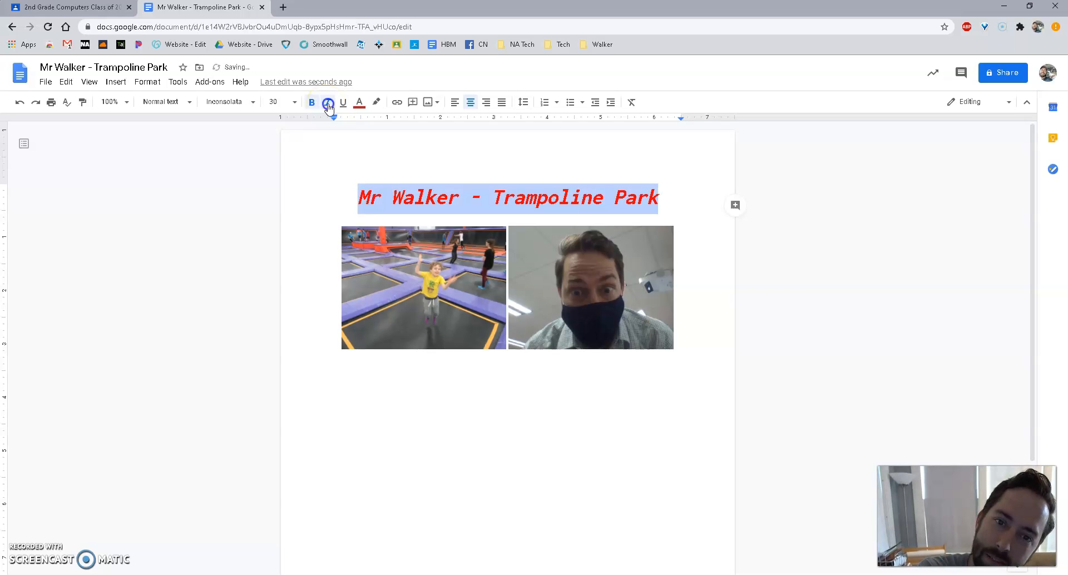
click(328, 107)
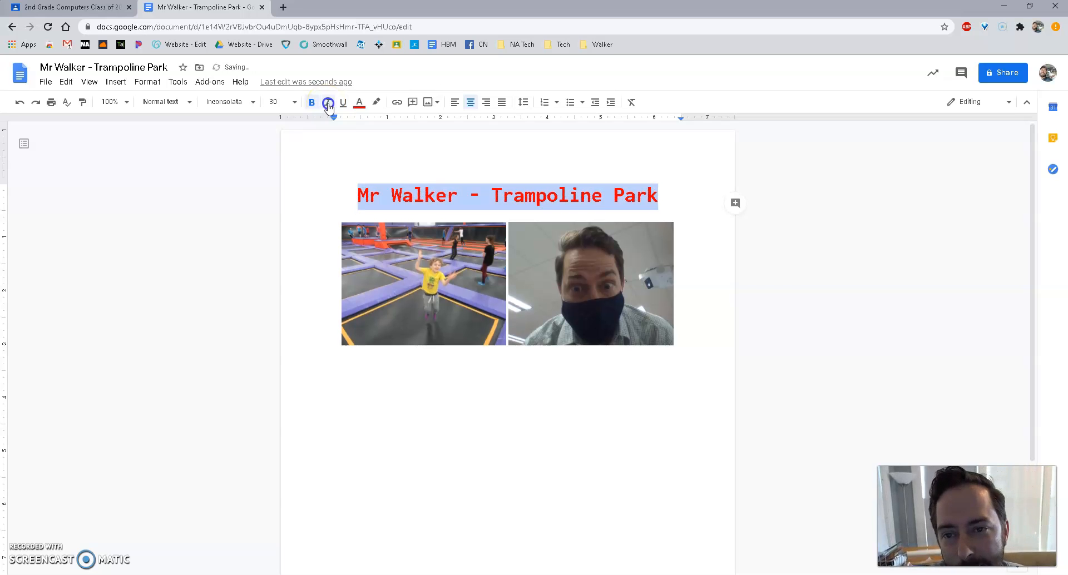
click(343, 107)
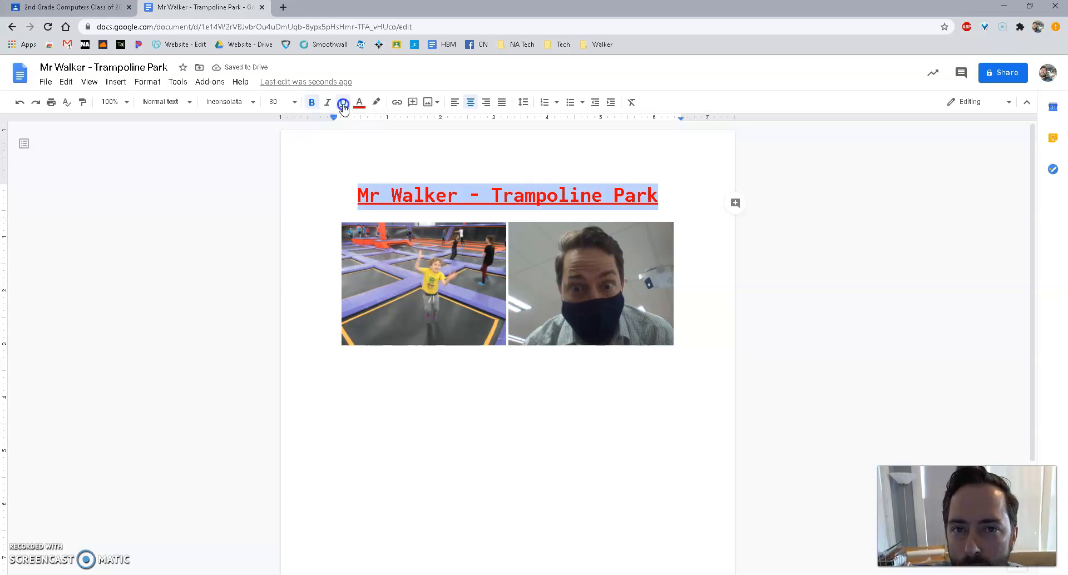
Try a blue highlight behind the title text and undo it.
click(374, 103)
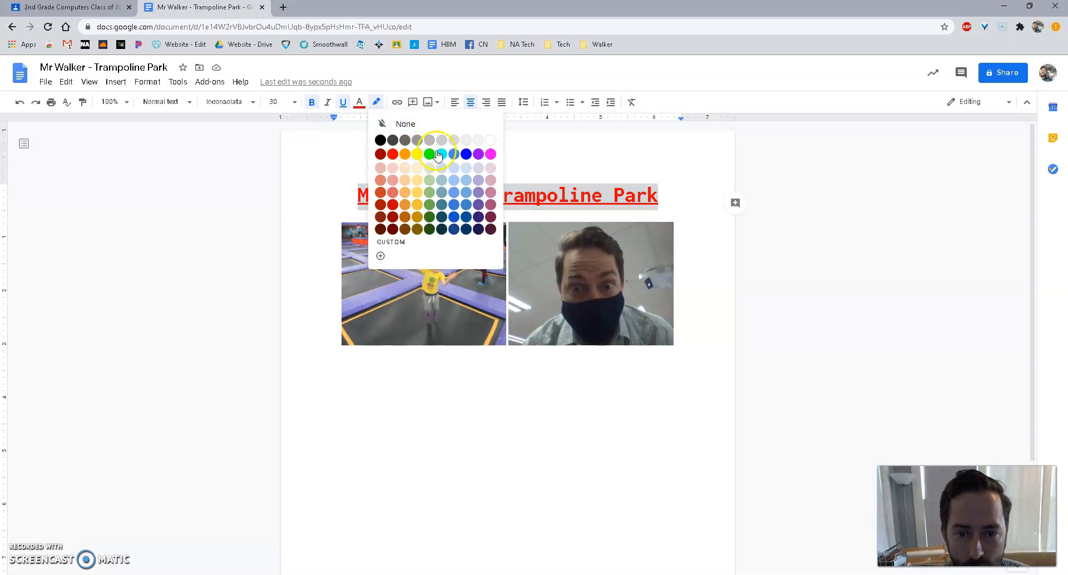
click(469, 200)
click(782, 248)
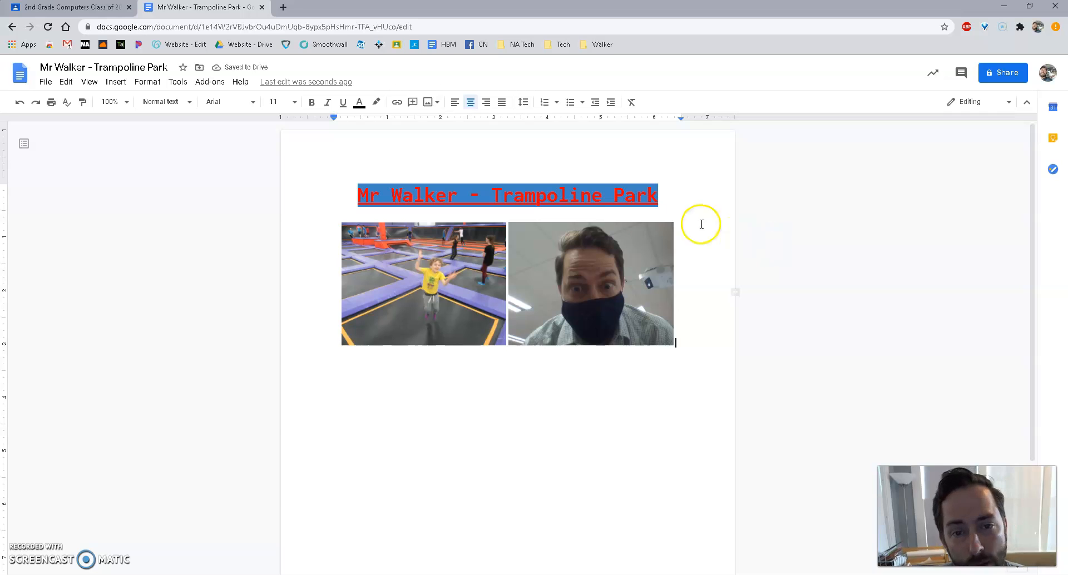
click(19, 102)
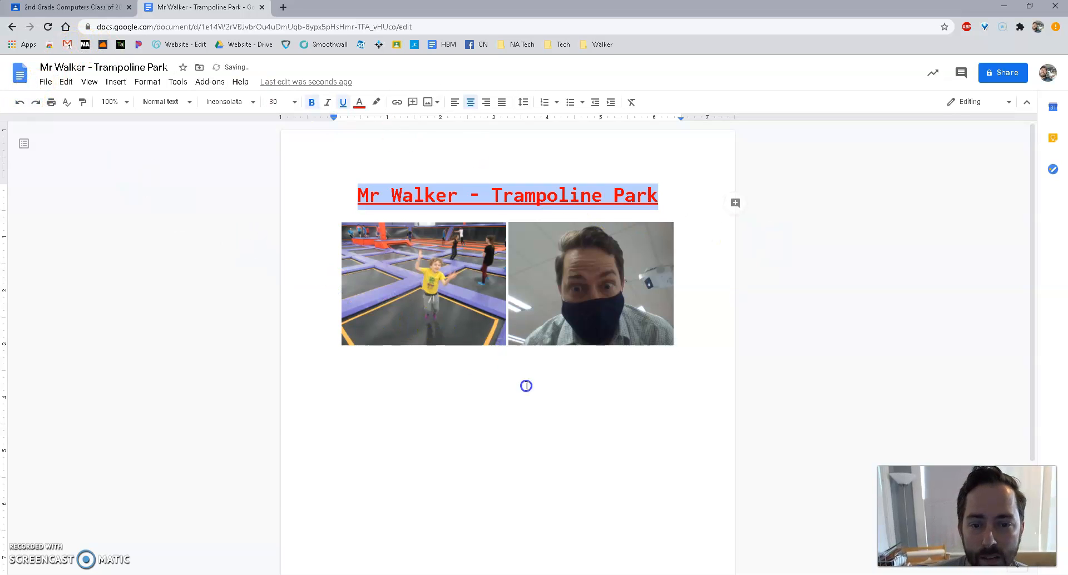
Enlarge the trampoline photo proportionally so that it fills most of the line below the title.
click(553, 409)
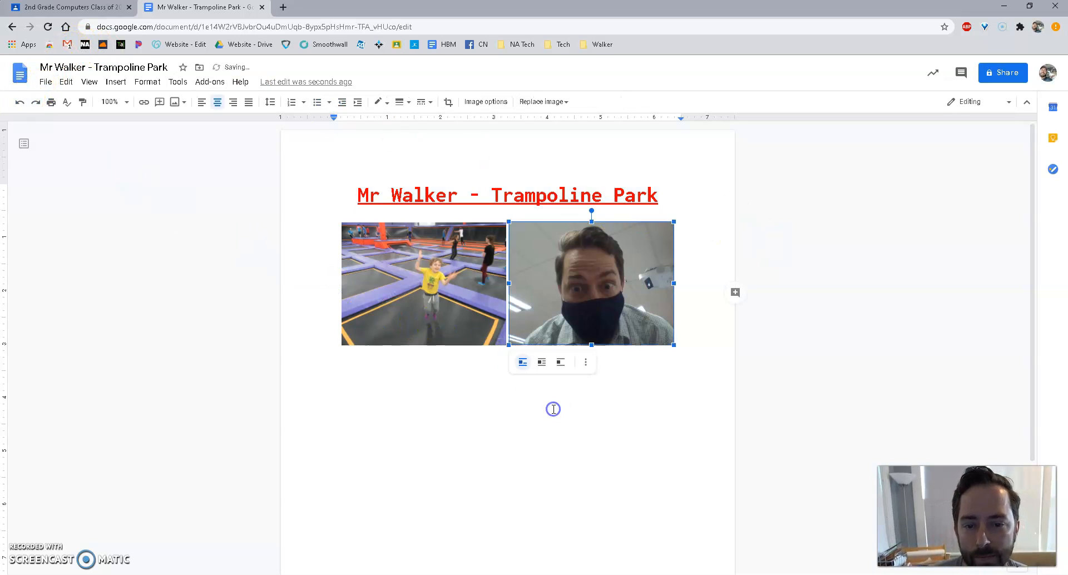
click(450, 278)
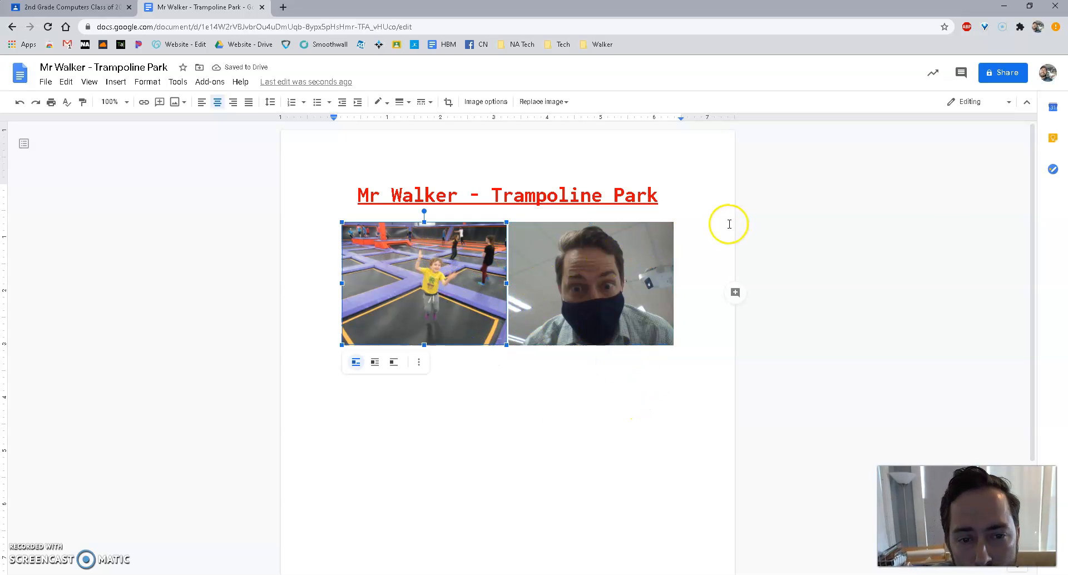
click(705, 218)
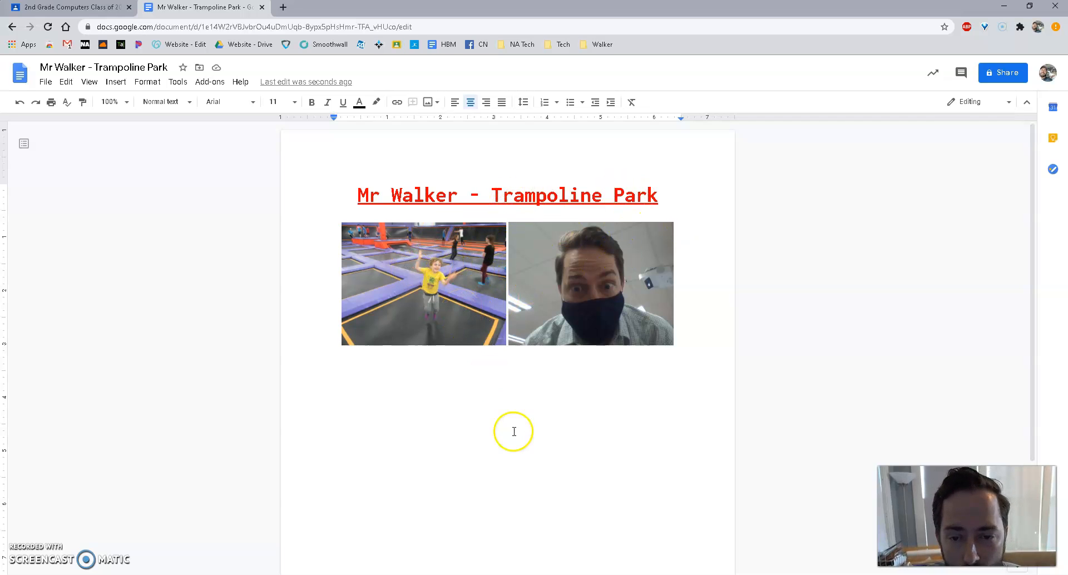
click(443, 318)
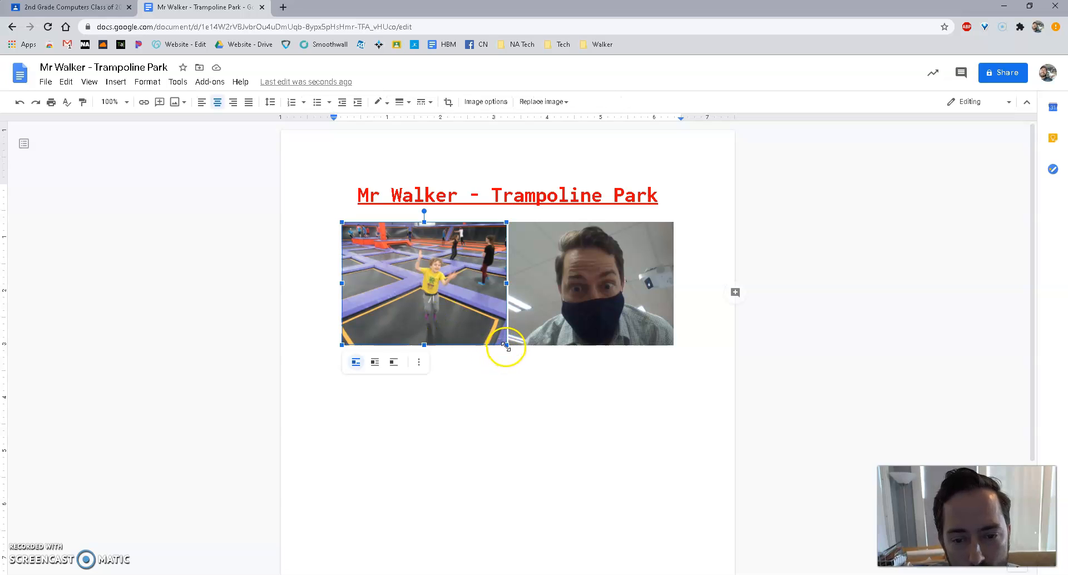
drag(506, 345, 591, 387)
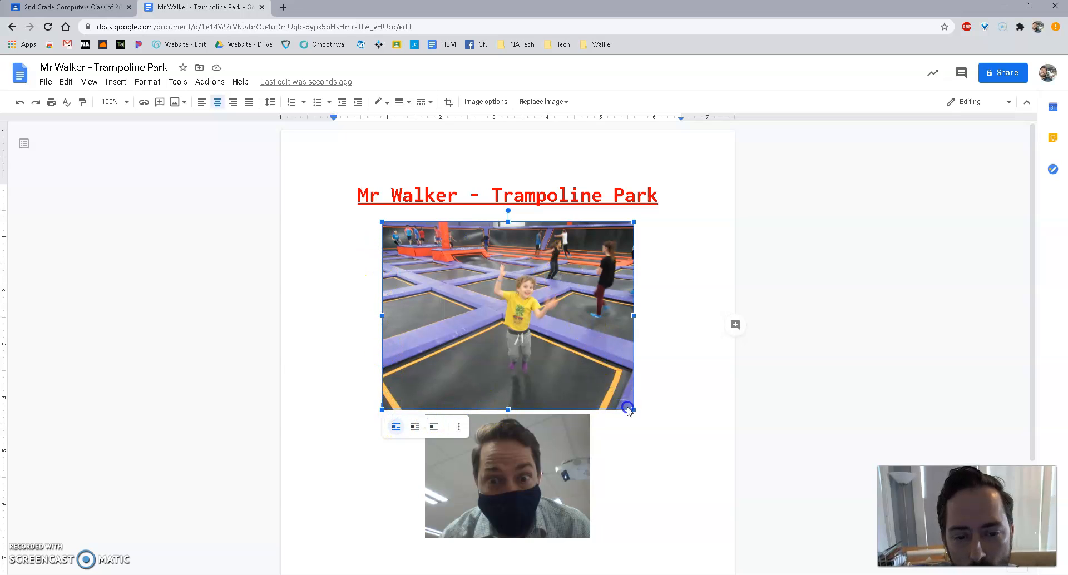
Shrink the trampoline photo and fine-tune both photos so they sit side by side at matching heights.
drag(634, 409, 535, 325)
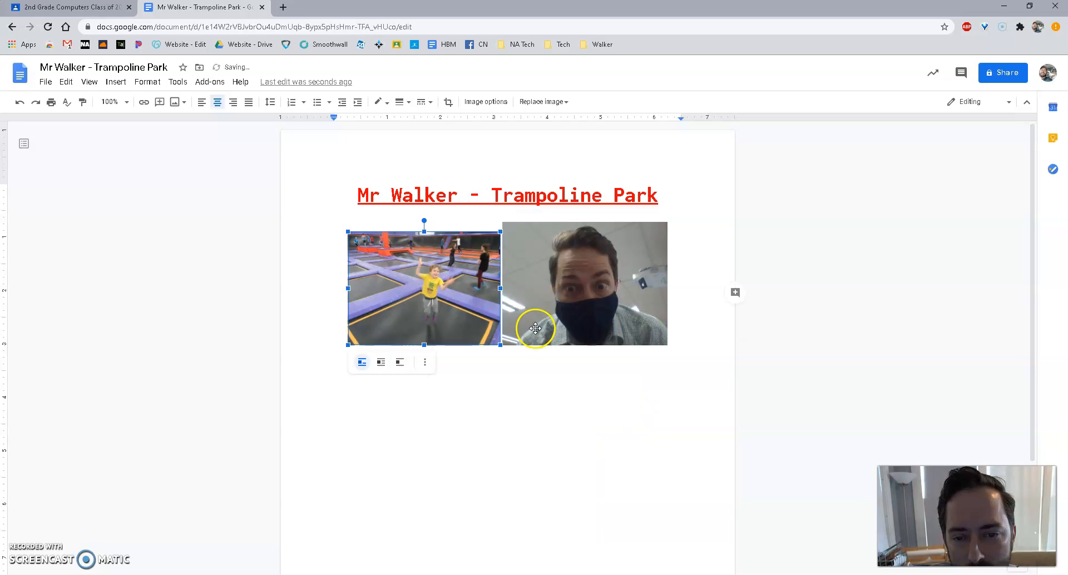
drag(500, 232, 509, 222)
click(579, 265)
click(684, 236)
click(504, 239)
click(518, 231)
drag(509, 221, 509, 222)
click(690, 226)
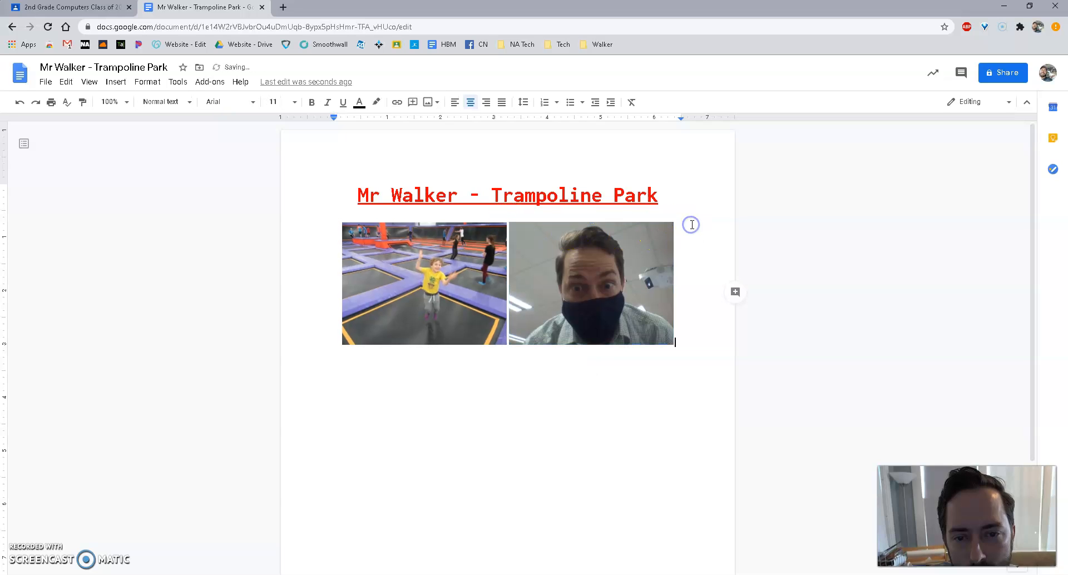
click(585, 255)
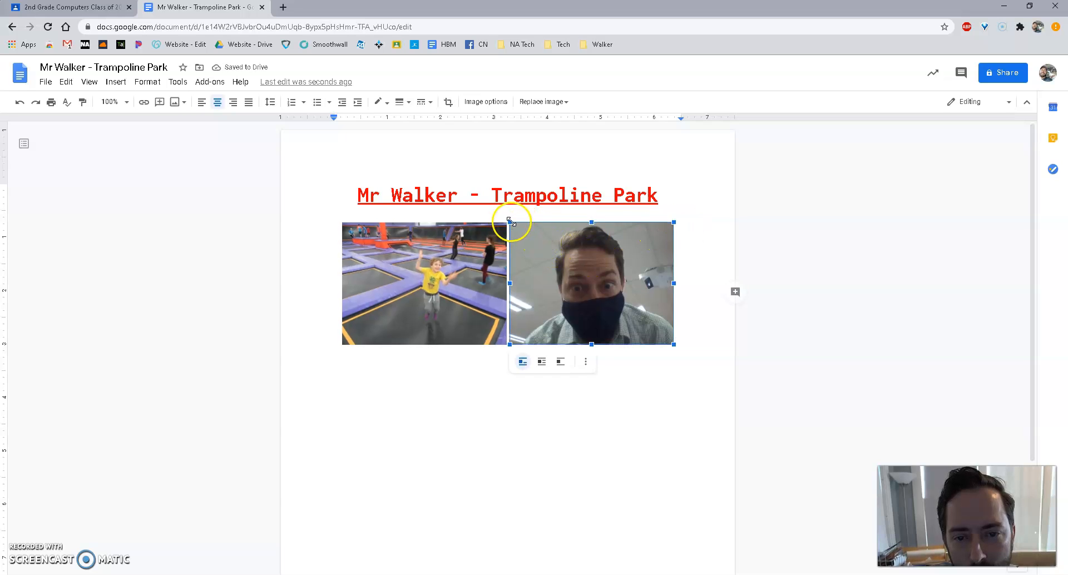
click(726, 229)
click(688, 339)
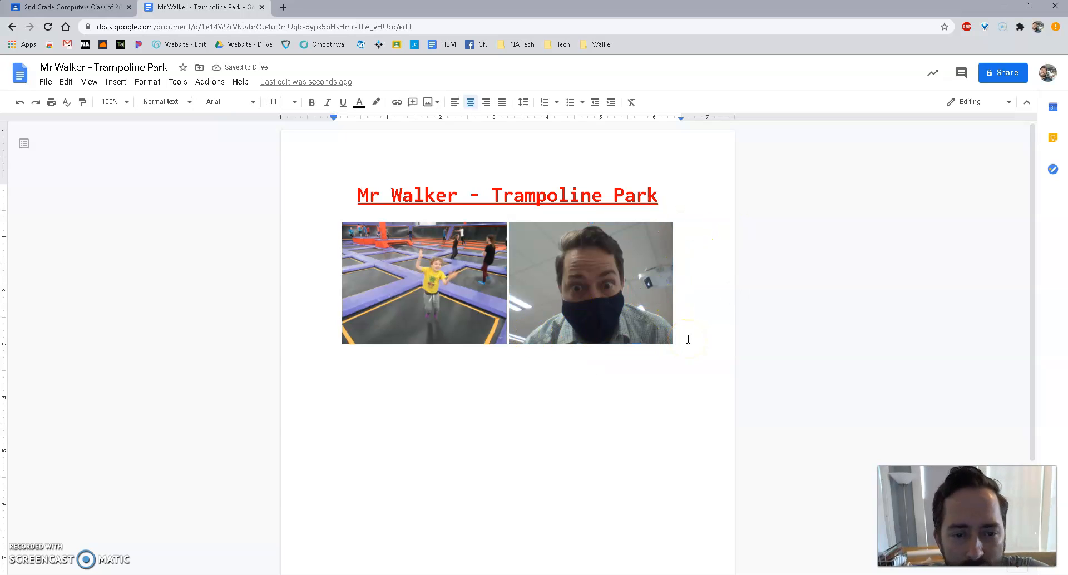